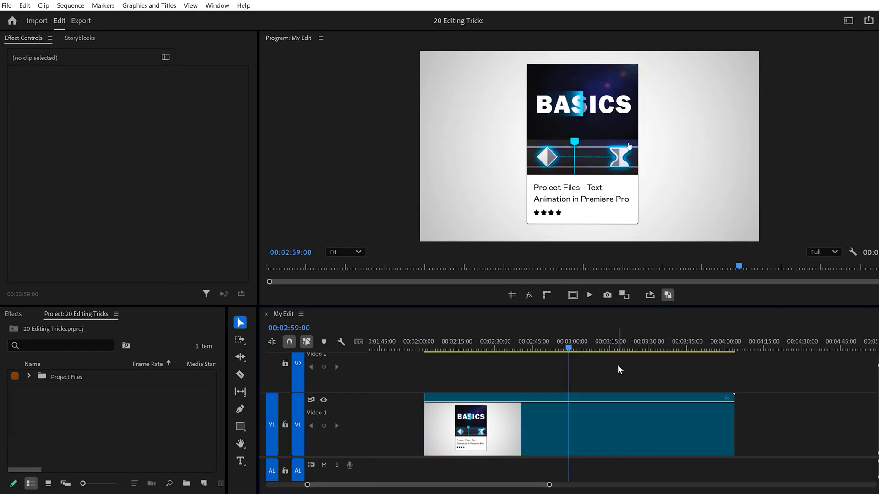
Crop the BASICS clip inward from the left and right with on-frame crop handles, leaving the central card
left_click(491, 425)
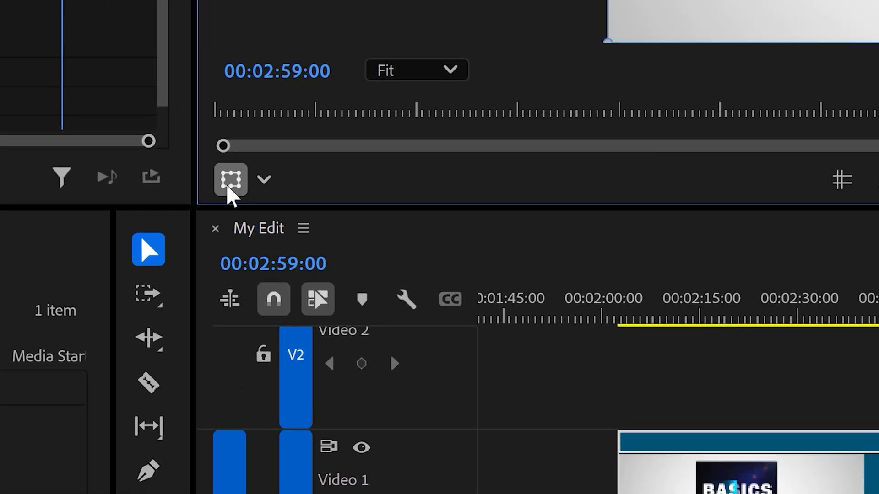
left_click(265, 278)
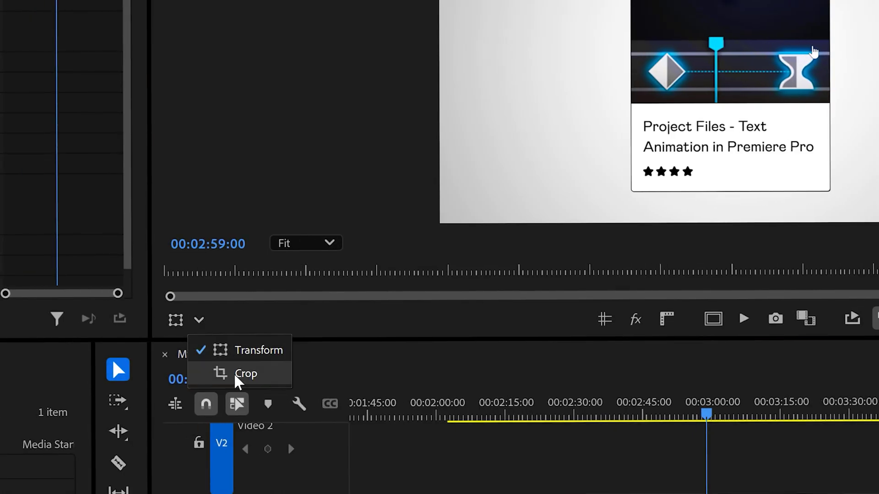
left_click(238, 374)
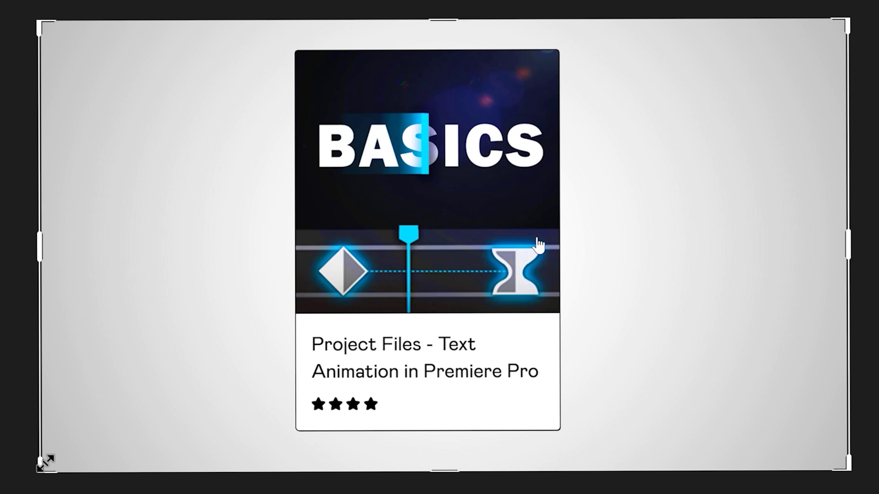
left_click_drag(46, 463, 114, 430)
left_click_drag(114, 217, 297, 211)
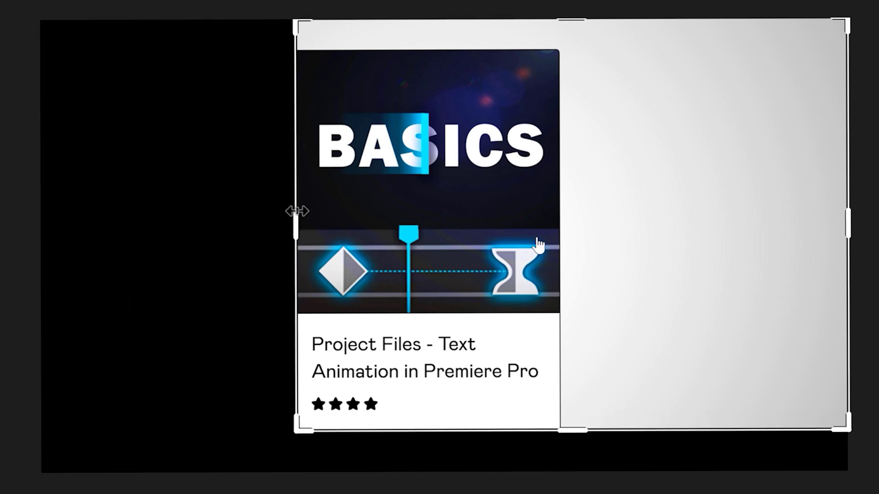
left_click_drag(847, 223, 558, 205)
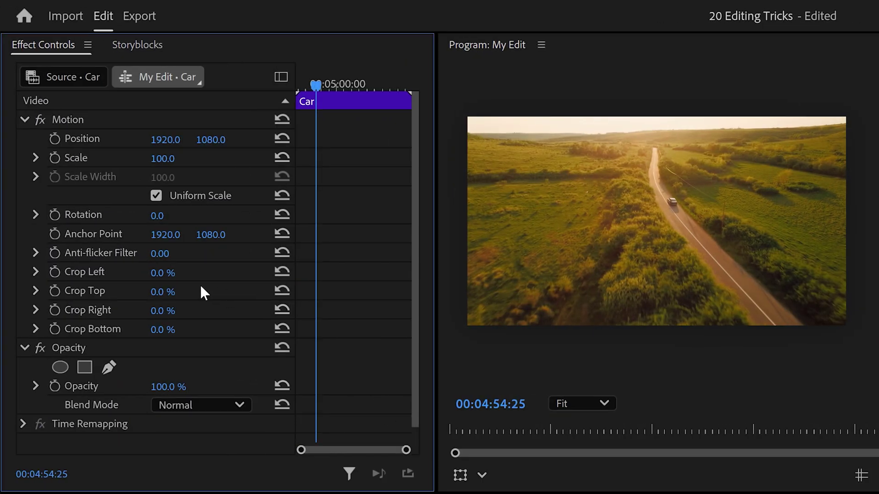
Set the Car clip's Crop Left to 32% and Crop Right to 34%, then magnify the car to 143%
left_click_drag(162, 278, 177, 278)
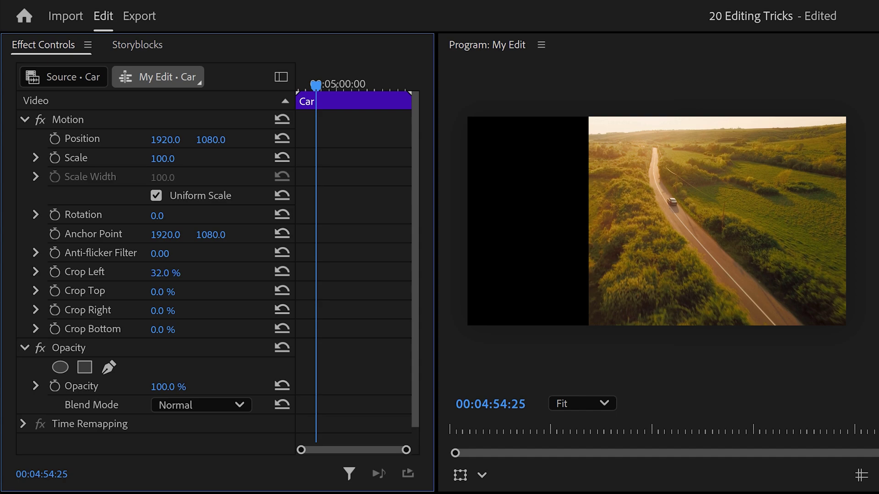
left_click_drag(164, 316, 180, 315)
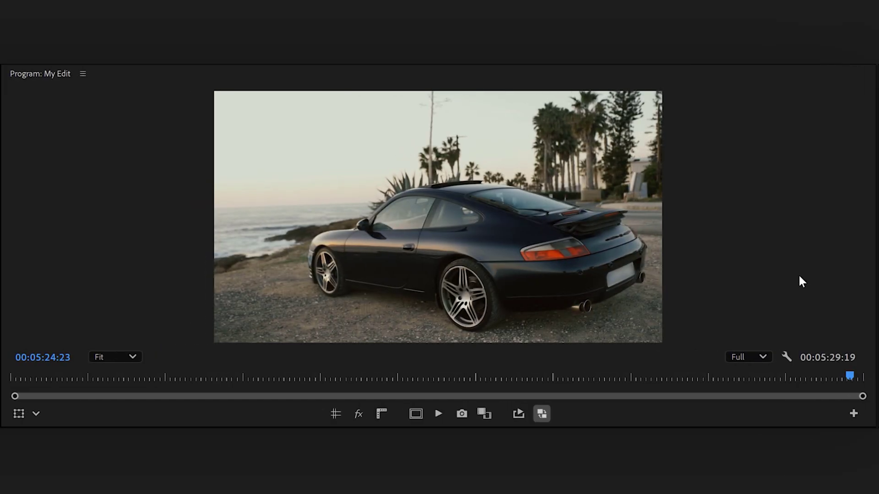
scroll(527, 225, "down", 3)
scroll(538, 225, "up", 2)
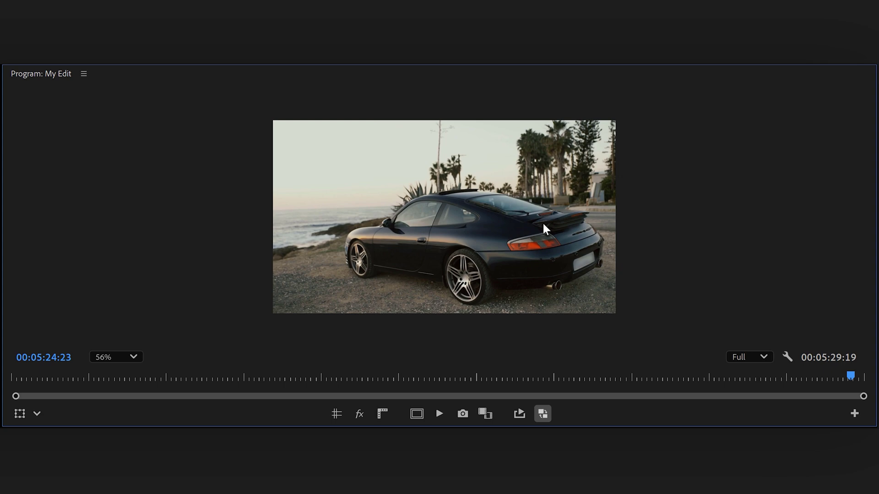
scroll(429, 208, "up", 1)
scroll(421, 209, "down", 2)
scroll(422, 211, "up", 2)
scroll(422, 210, "down", 1)
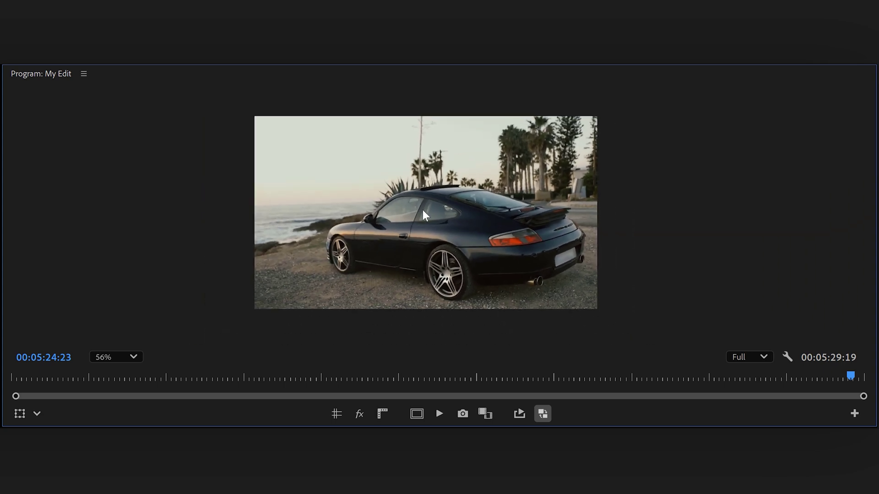
scroll(422, 212, "up", 2)
mouse_move(438, 205)
left_mouse_down()
mouse_move(361, 207)
mouse_move(497, 196)
mouse_move(438, 192)
left_mouse_up()
scroll(490, 252, "up", 2)
left_click_drag(512, 235, 469, 177)
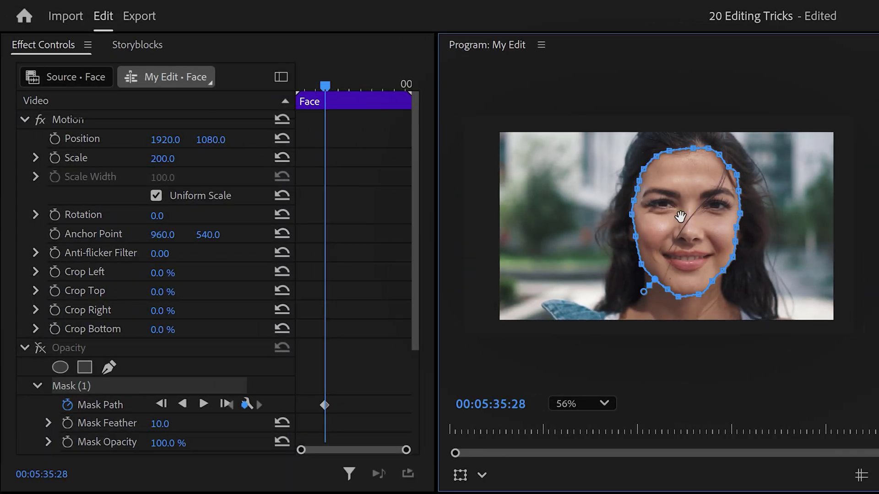
Zoom the Program monitor in and out to inspect the face mask
scroll(698, 216, "up", 2)
scroll(697, 218, "down", 3)
scroll(695, 223, "up", 4)
scroll(694, 224, "down", 3)
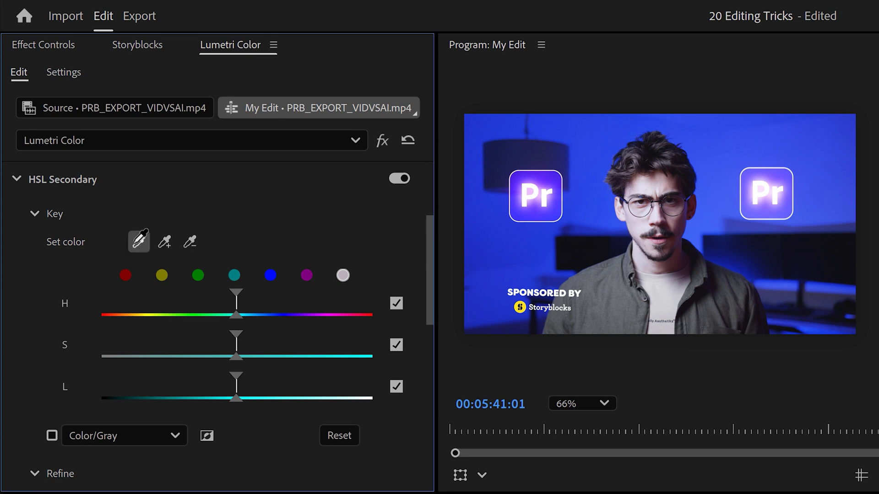
Key a sampled colour in HSL Secondary with widened ranges, blur 11.4 and Temperature 39.7
left_click(644, 224)
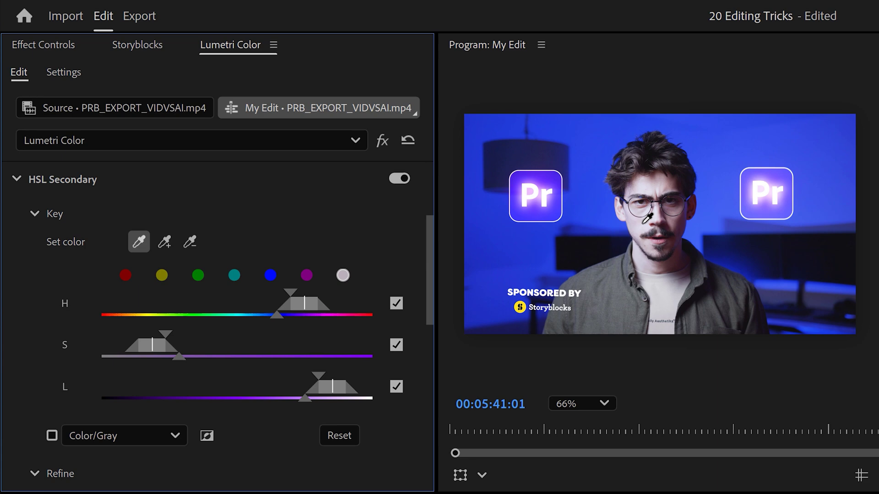
scroll(432, 238, "down", 1)
left_click_drag(165, 328, 199, 387)
left_click_drag(284, 295, 348, 300)
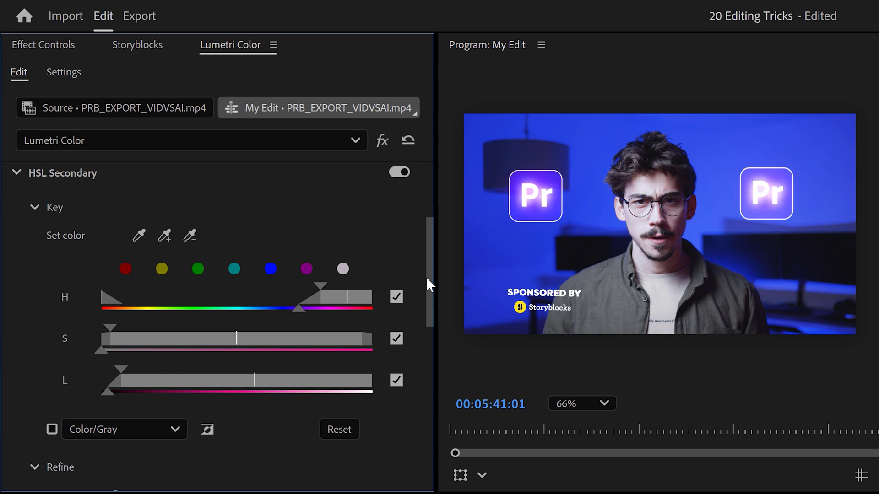
left_click_drag(426, 277, 415, 370)
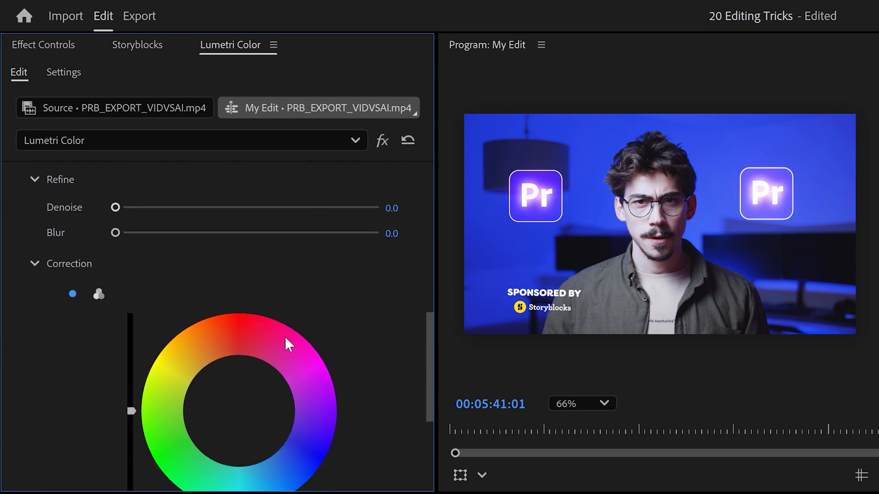
left_click_drag(117, 234, 216, 240)
left_click_drag(427, 319, 422, 357)
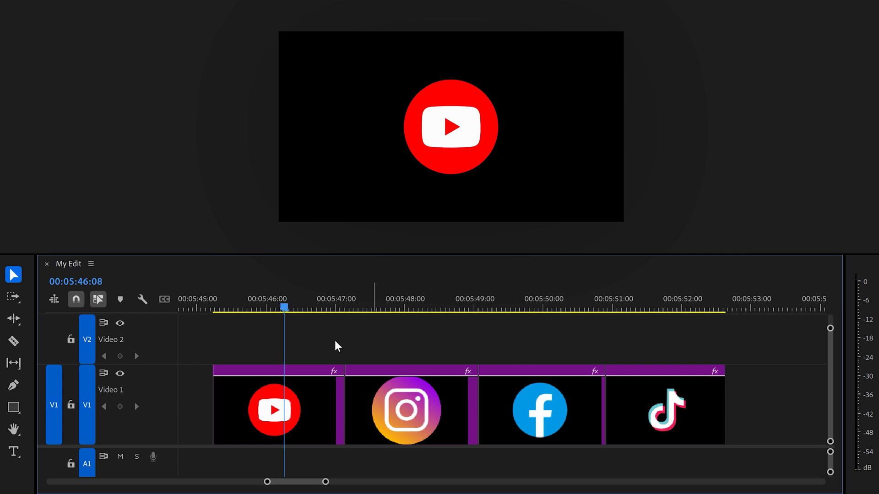
Apply Basic 3D to the YouTube clip and keyframe its Swivel at -90°
left_click_drag(89, 409, 471, 411)
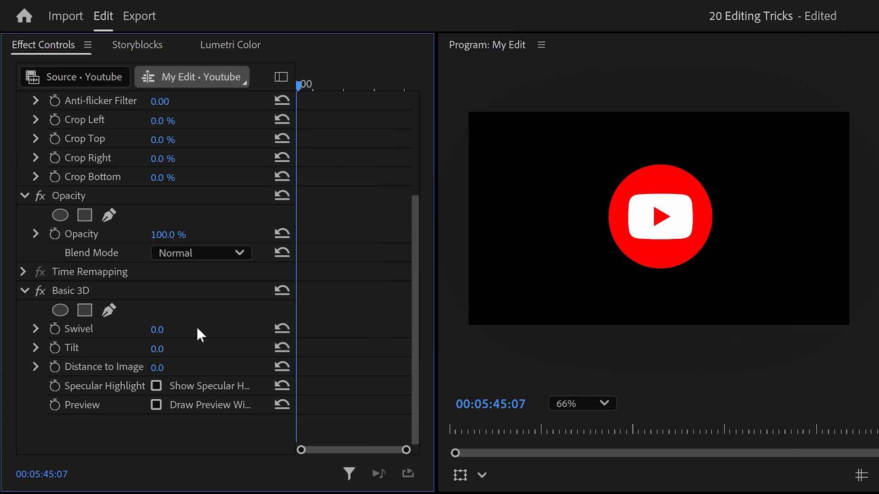
left_click(157, 330)
type("-90")
key("Return")
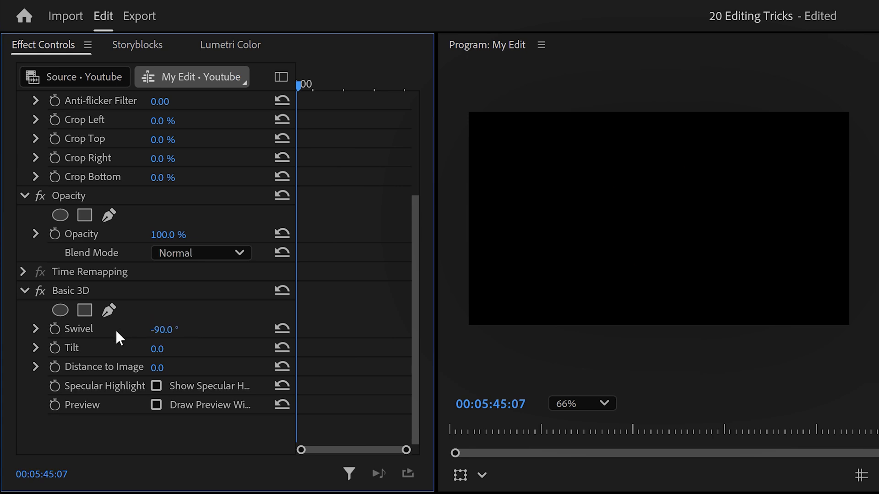
left_click(54, 329)
Add Swivel keyframes of 0° at 05:45:19 and 90° near the clip's end
left_click_drag(300, 83, 319, 82)
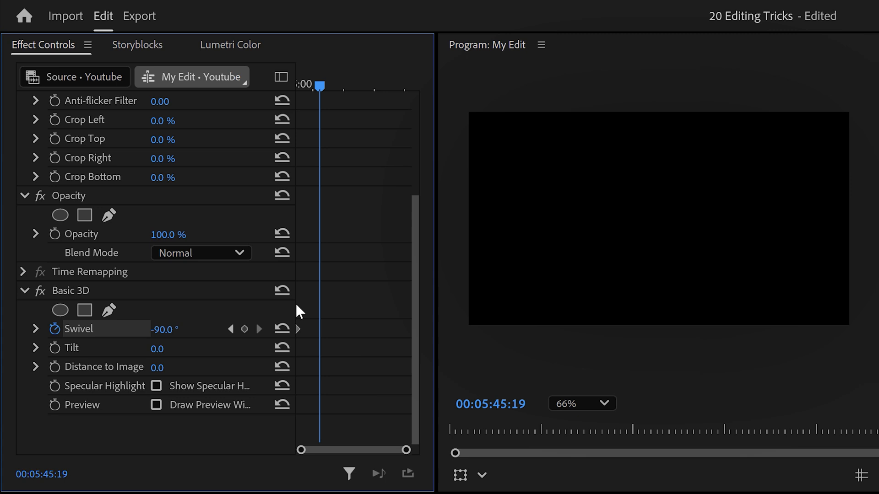
left_click(283, 327)
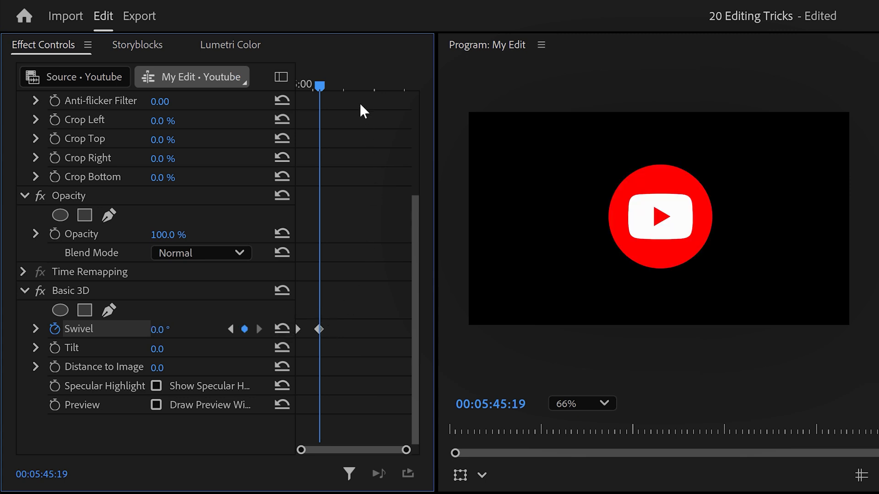
left_click_drag(337, 84, 407, 85)
left_click(245, 330)
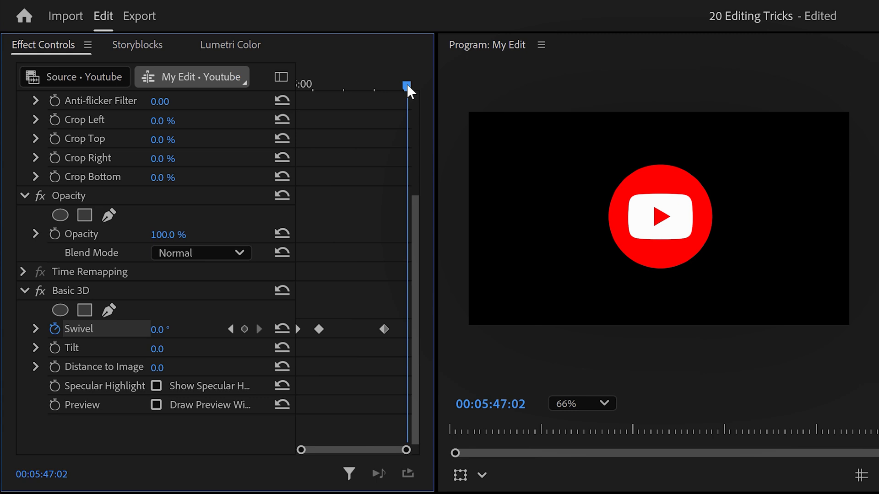
left_click(158, 329)
type("90")
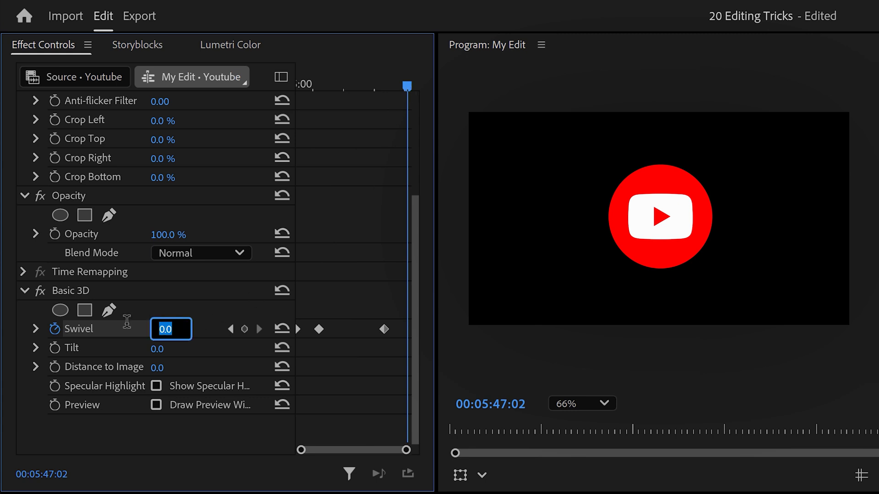
key("Return")
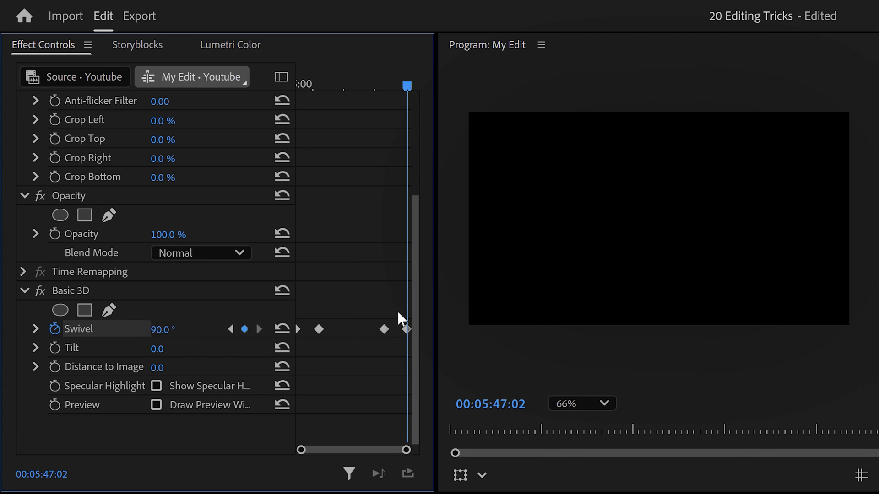
Copy the Basic 3D effect along with its selected Swivel keyframes
left_click_drag(398, 312, 316, 345)
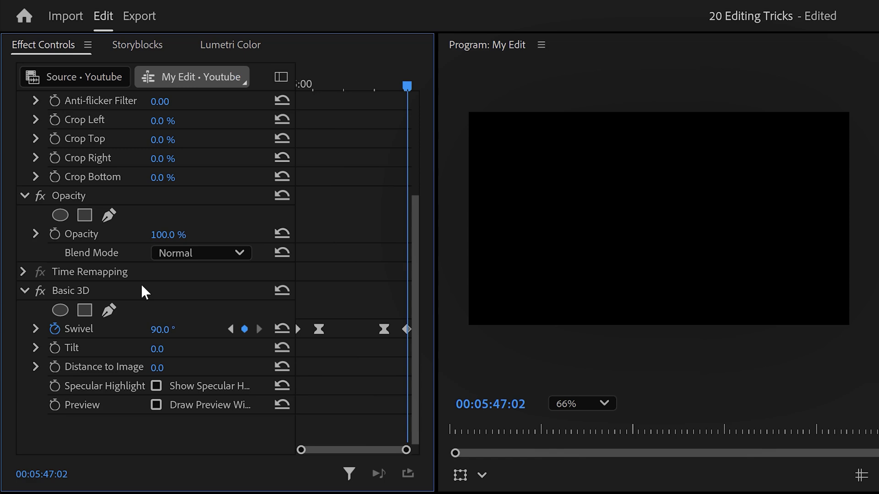
right_click(76, 290)
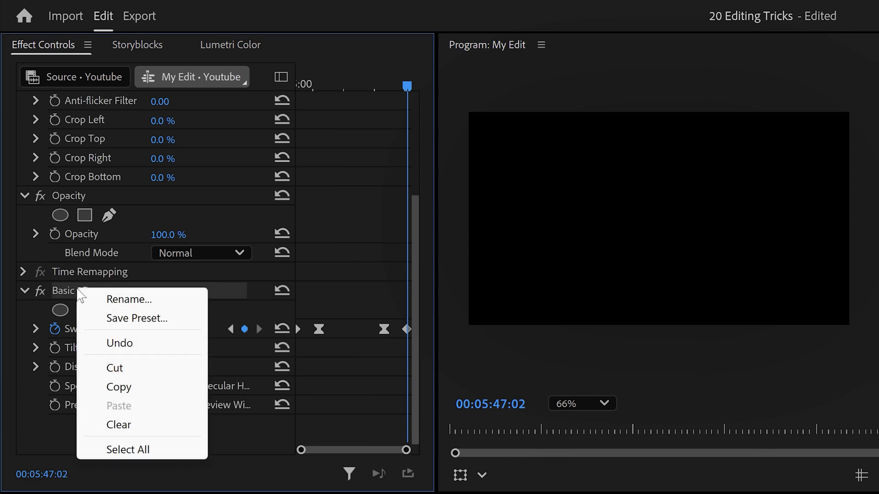
left_click(144, 387)
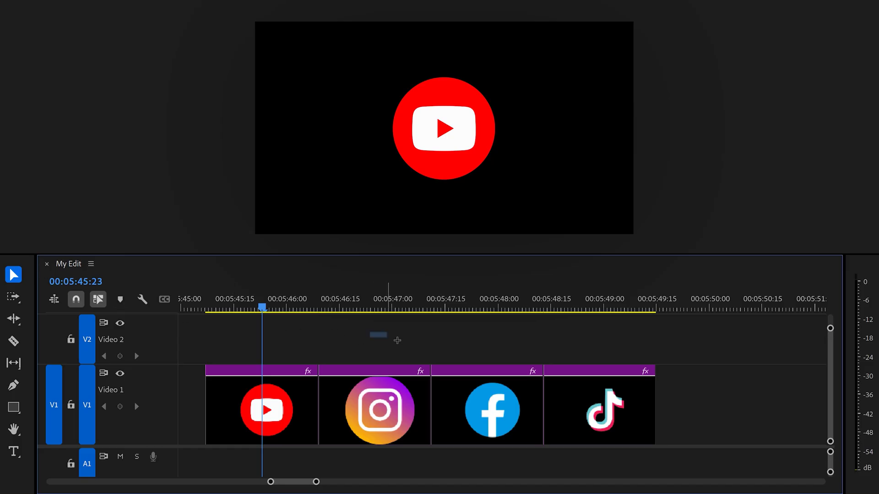
Select the Instagram, Facebook and TikTok clips and play back from the YouTube clip
left_click_drag(397, 340, 595, 393)
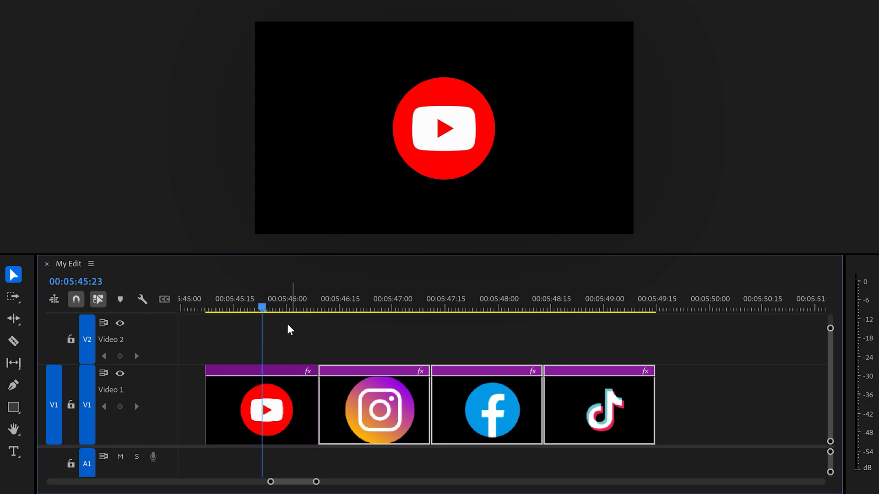
left_click(207, 307)
key("space")
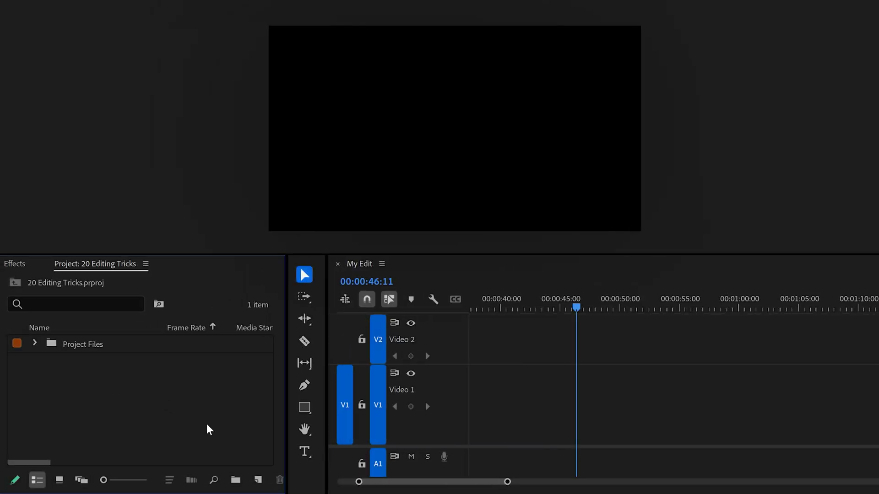
Create a 3840×2160 pale pink colour matte (C09AC5) and place it on Video 1
left_click(258, 479)
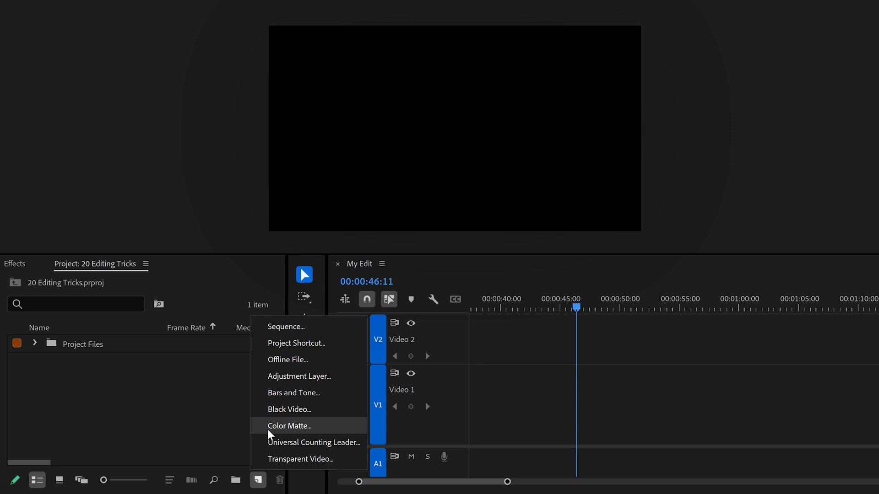
left_click(289, 425)
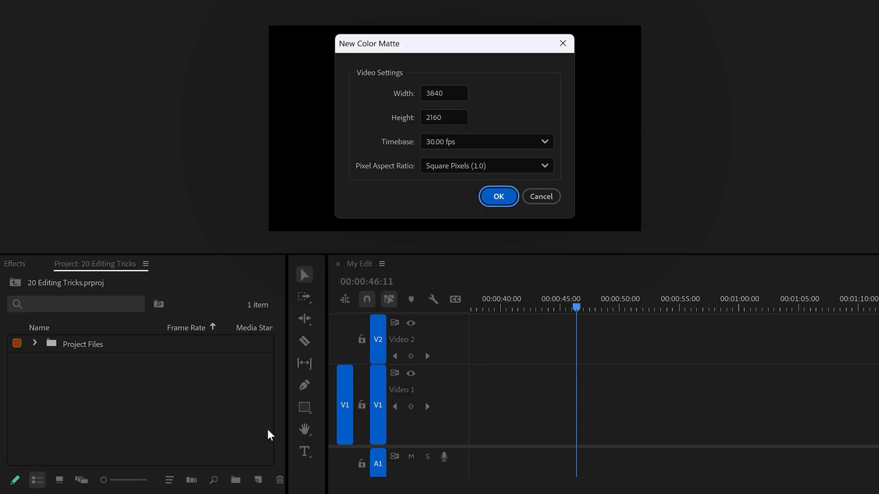
left_click(484, 199)
left_click(482, 173)
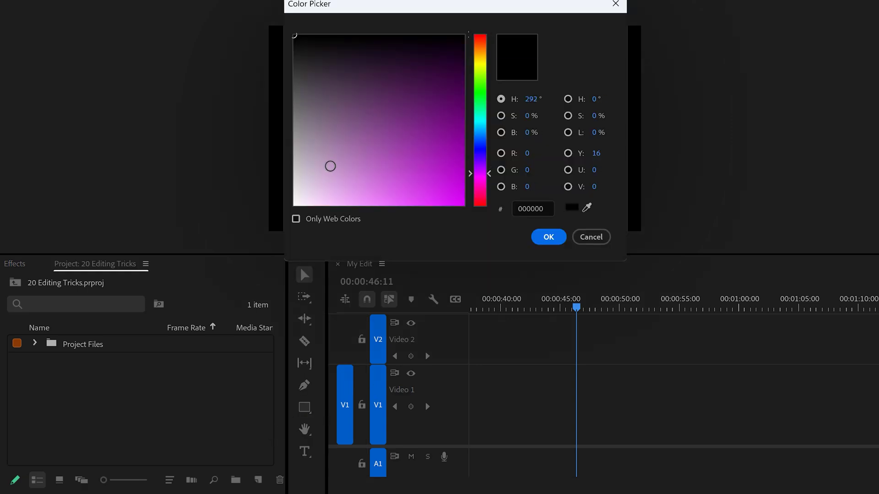
left_click(331, 165)
left_click(547, 238)
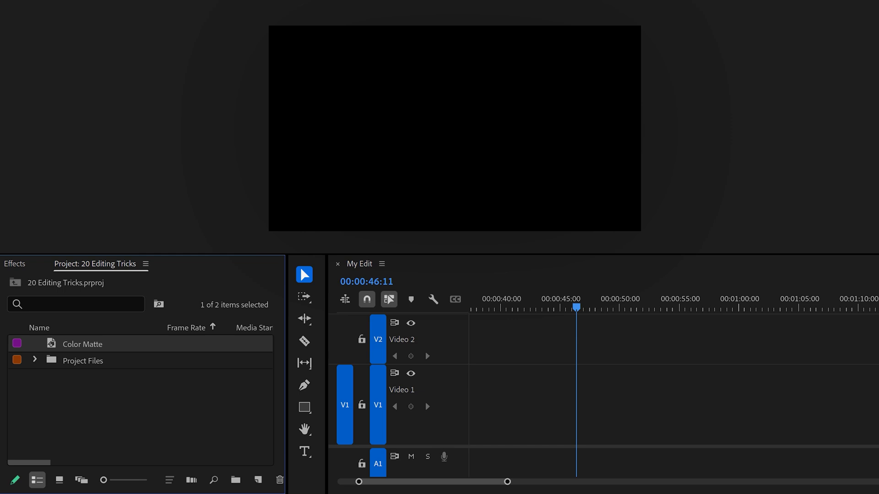
left_click_drag(94, 350, 557, 396)
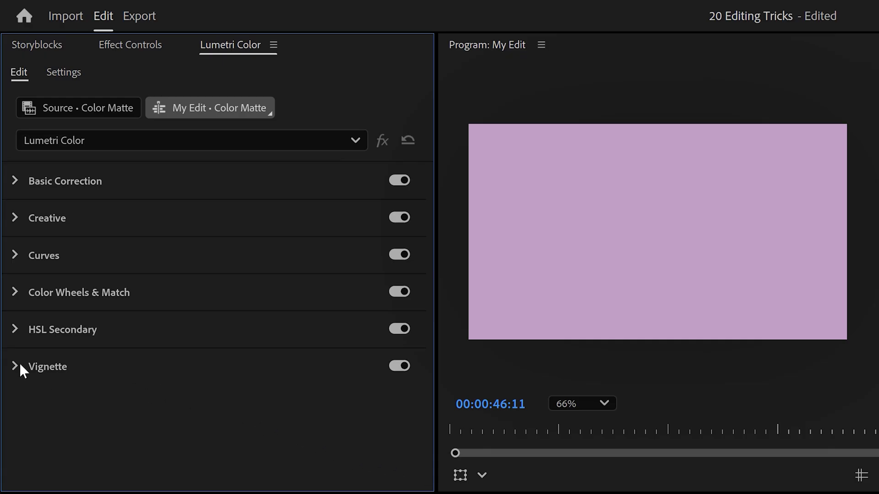
Give the matte a darkening Lumetri vignette and add a Tymon Shortcuts Animation title showing Ctrl
left_click(16, 367)
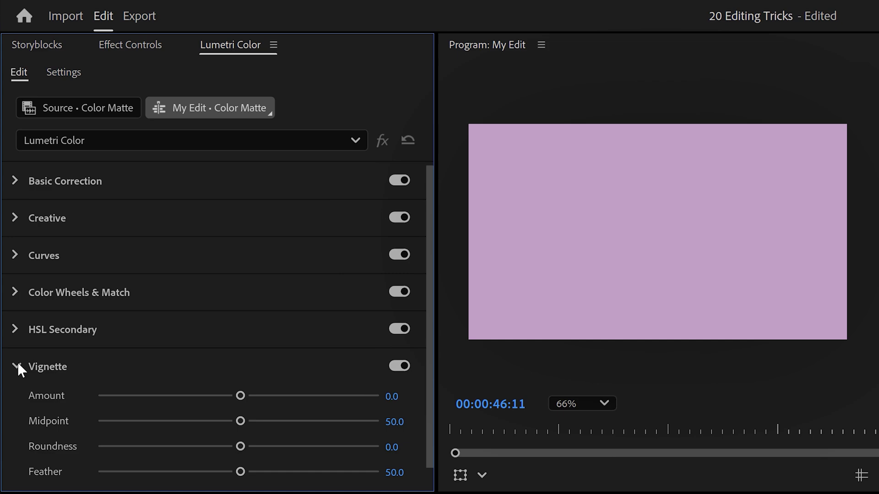
left_click_drag(240, 396, 192, 397)
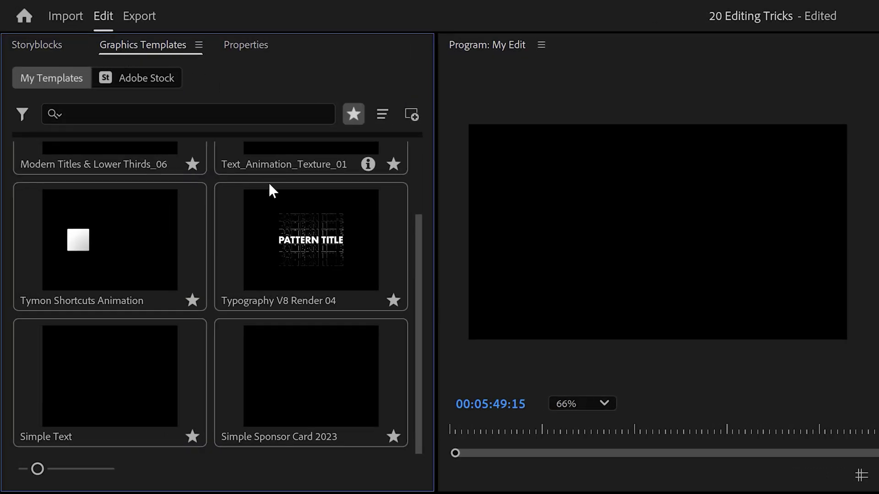
left_click_drag(89, 275, 328, 343)
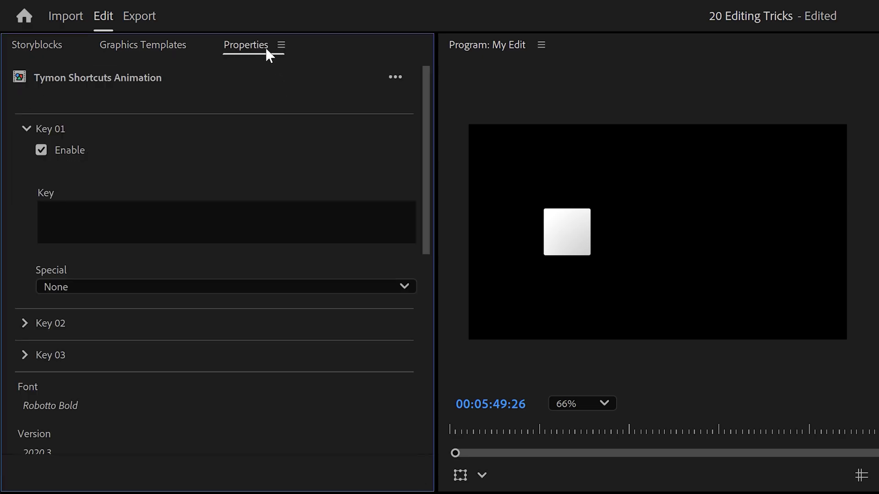
left_click(212, 290)
left_click(184, 331)
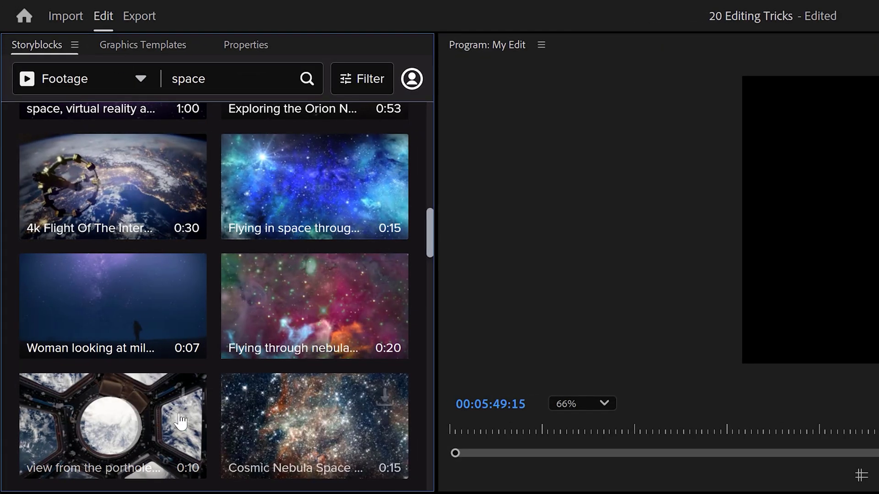
Choose a download format for the Storyblocks porthole space clip
left_click(182, 397)
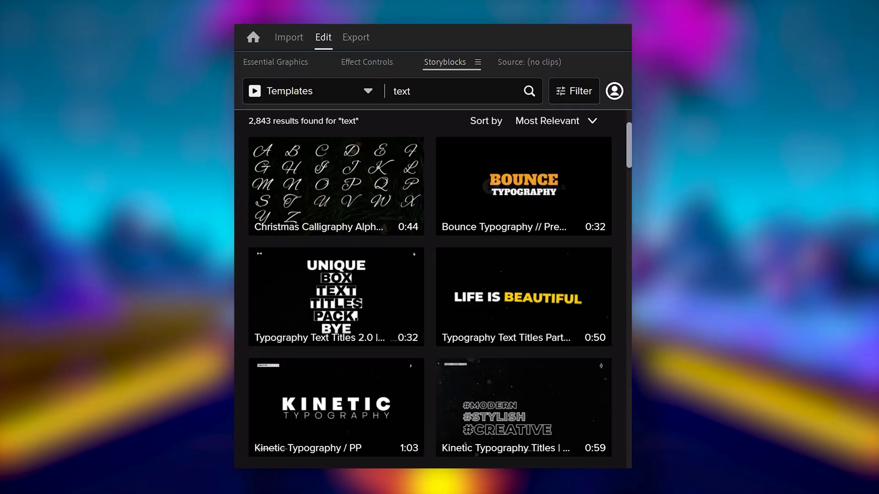
scroll(431, 288, "down", 3)
scroll(430, 288, "down", 5)
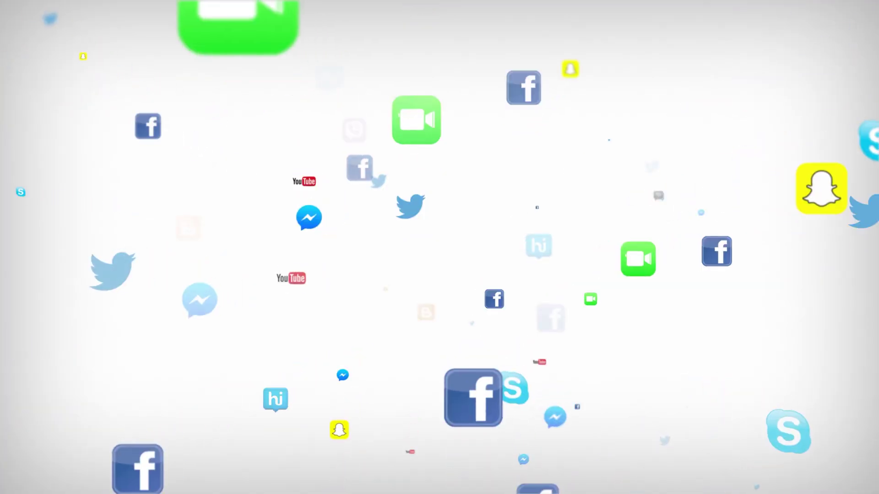
scroll(539, 282, "down", 3)
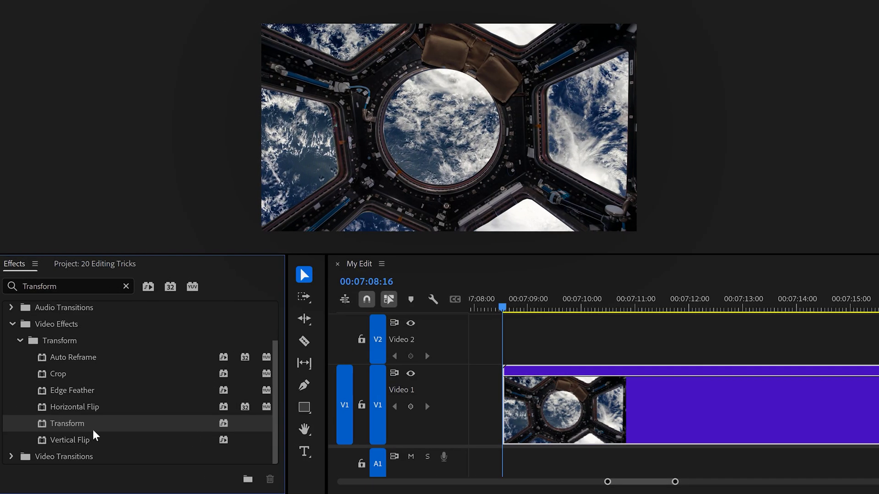
Add a Transform effect to the porthole space clip, preview its Position jitter, and set Scale to 114
left_click_drag(91, 429, 567, 410)
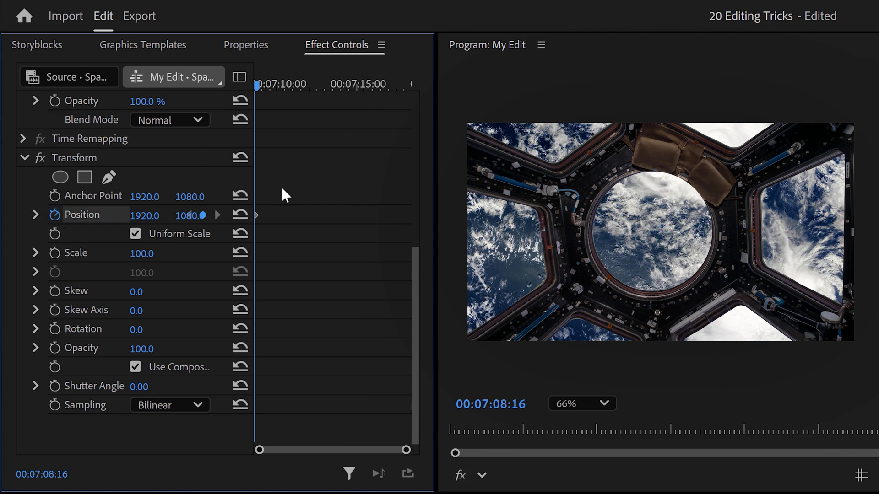
left_click(260, 85)
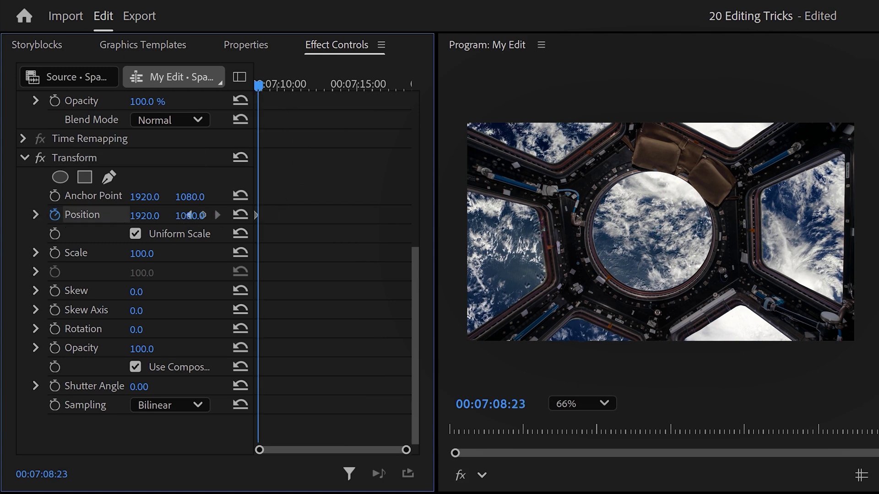
left_click(272, 84)
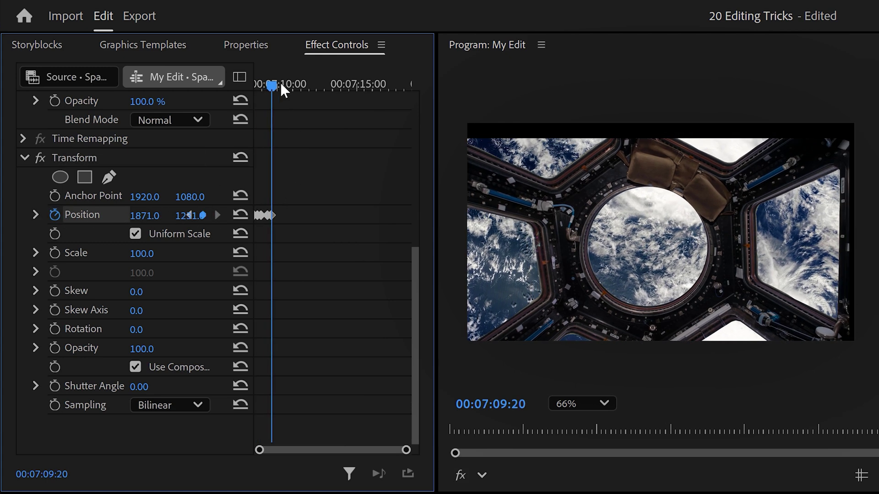
left_click_drag(281, 85, 307, 83)
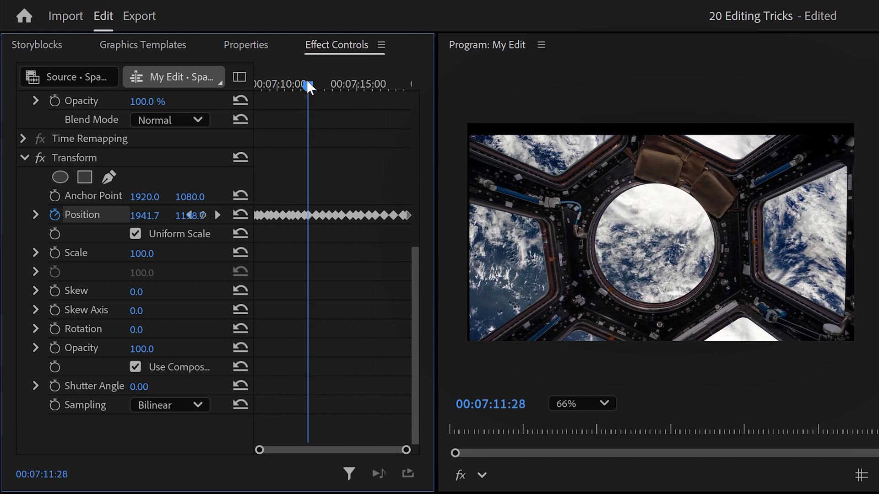
left_click_drag(138, 263, 259, 238)
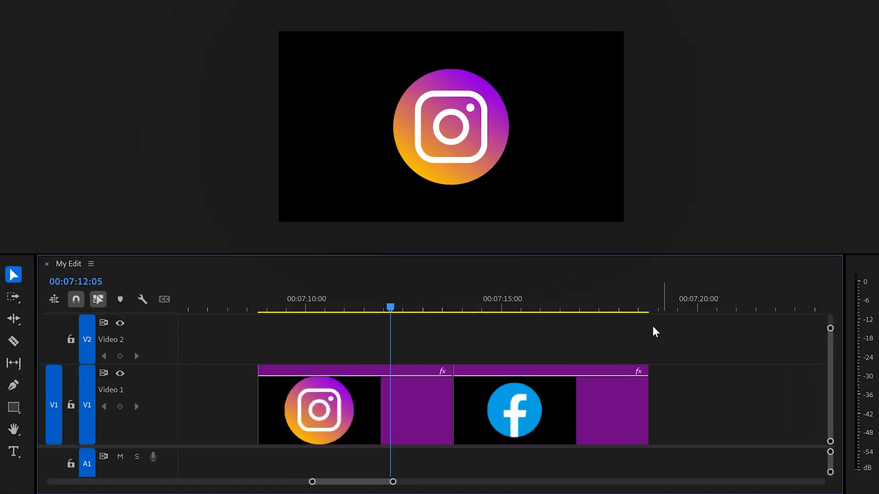
Replace the Instagram and Facebook clips with an After Effects composition, then close the timeline gaps
left_click_drag(650, 330, 373, 403)
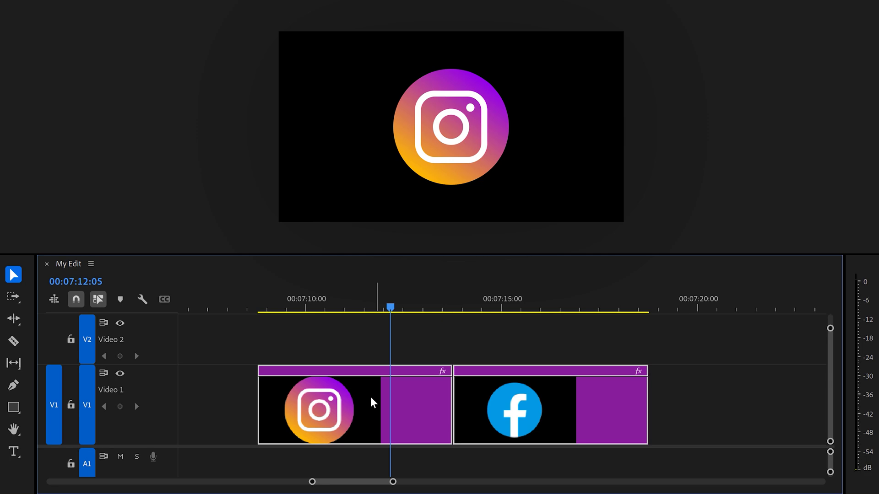
right_click(337, 405)
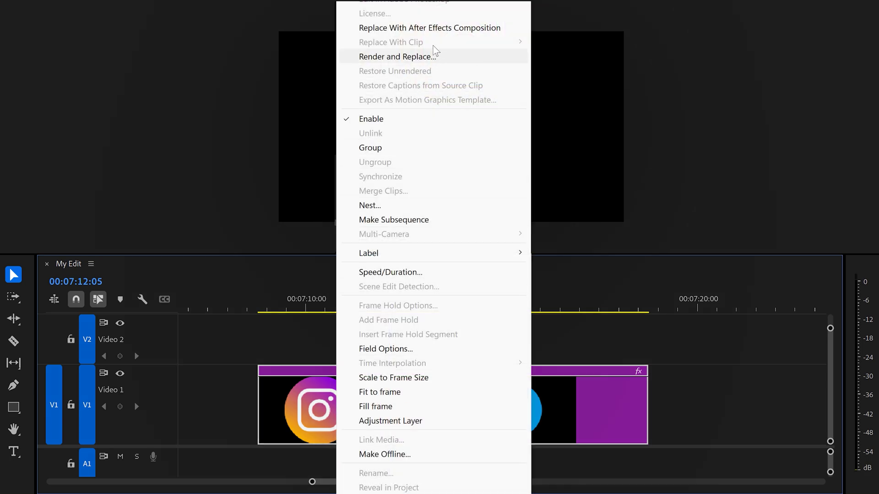
left_click(433, 33)
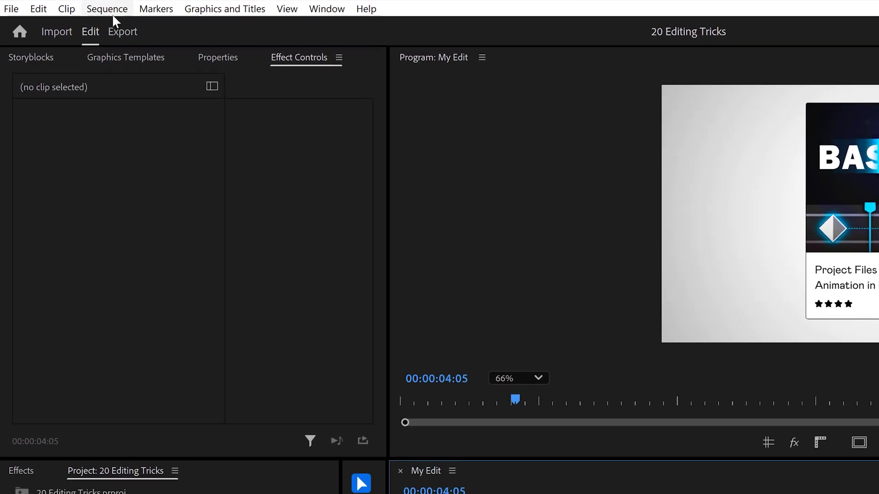
left_click(87, 8)
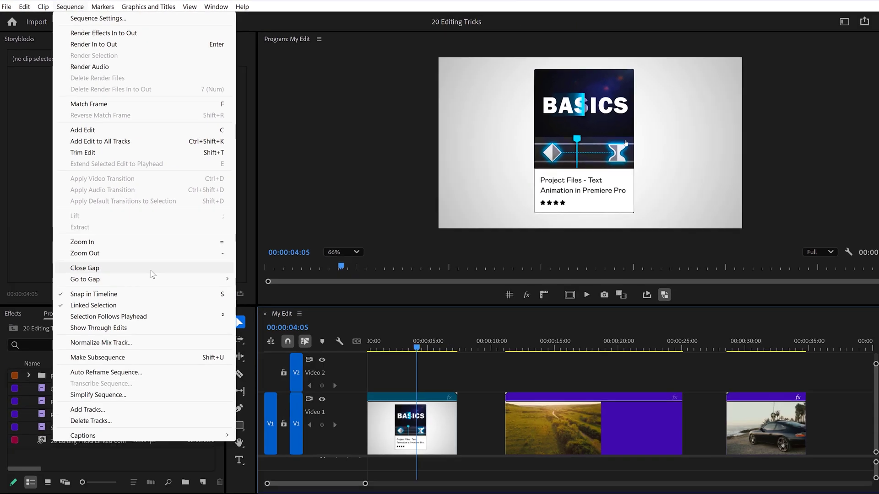
left_click(250, 441)
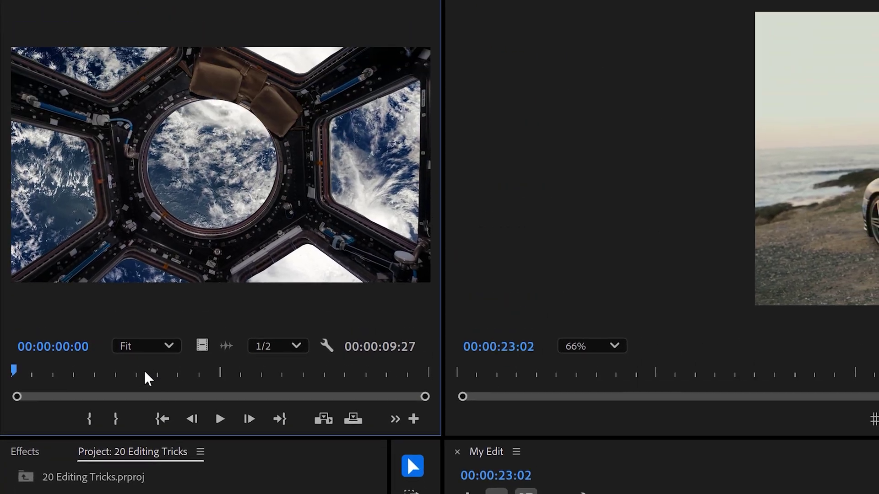
Mark an In point on Space Shuttle, place it after the car clip, and widen the S1–S2 audio crossfade
left_click(153, 72)
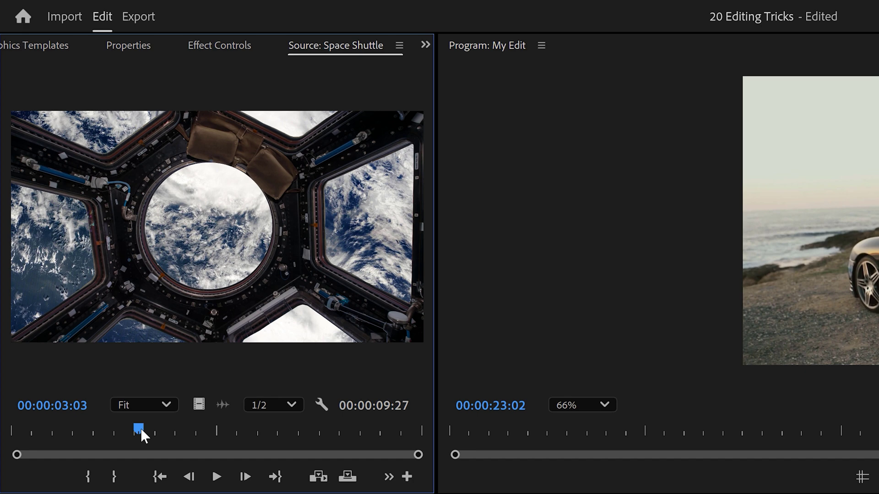
mouse_move(141, 429)
left_mouse_down()
mouse_move(106, 424)
mouse_move(206, 425)
left_mouse_up()
key("i")
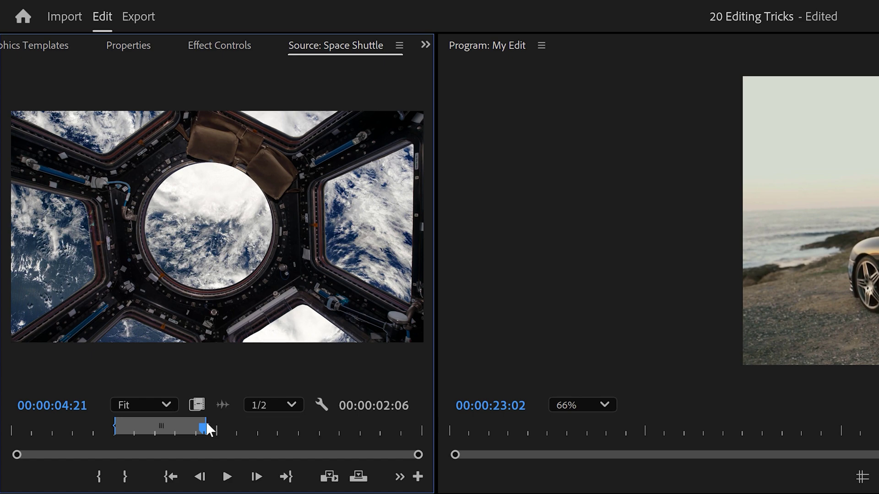
left_click_drag(270, 302, 497, 324)
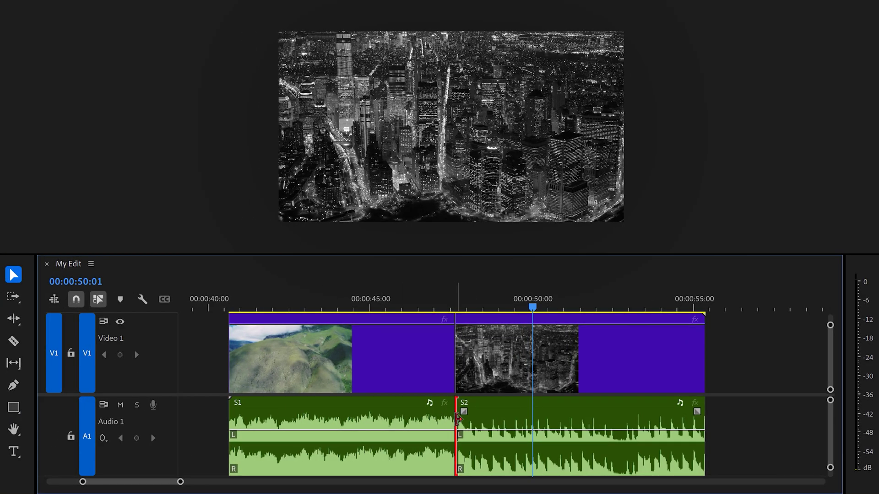
left_click_drag(474, 414, 529, 414)
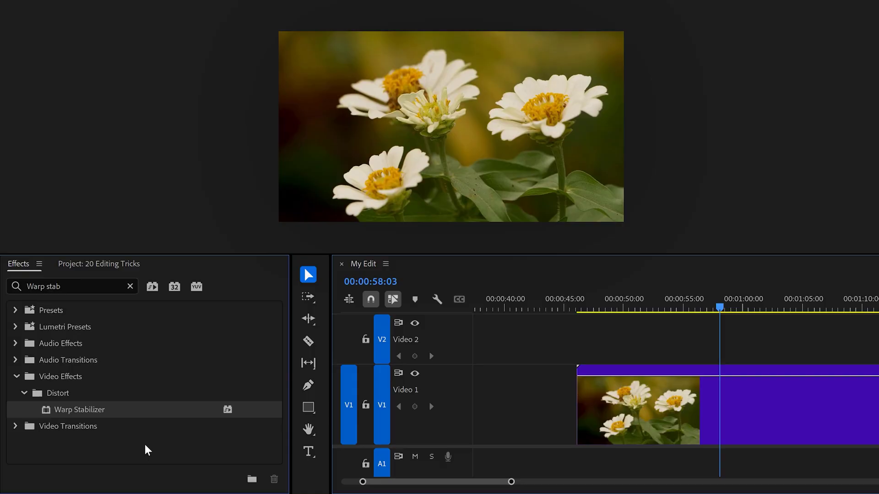
Apply Warp Stabilizer to the flower clip and play it back from its start
left_click_drag(119, 414, 663, 367)
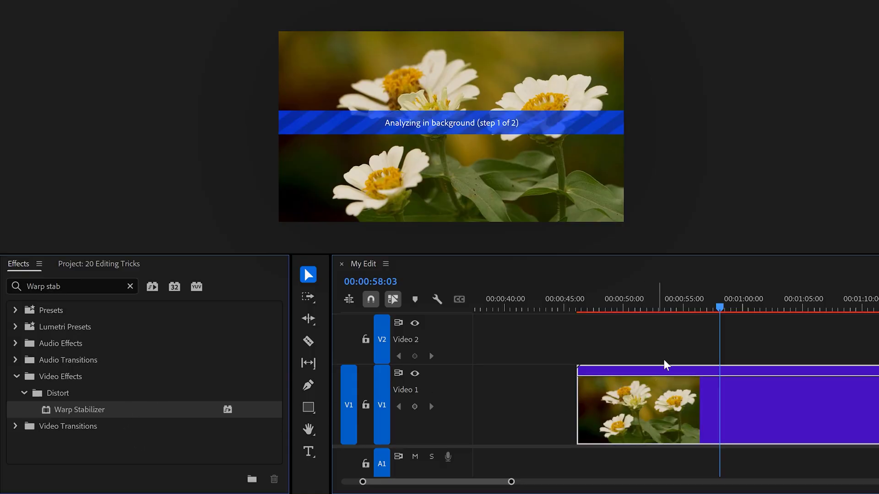
left_click(471, 309)
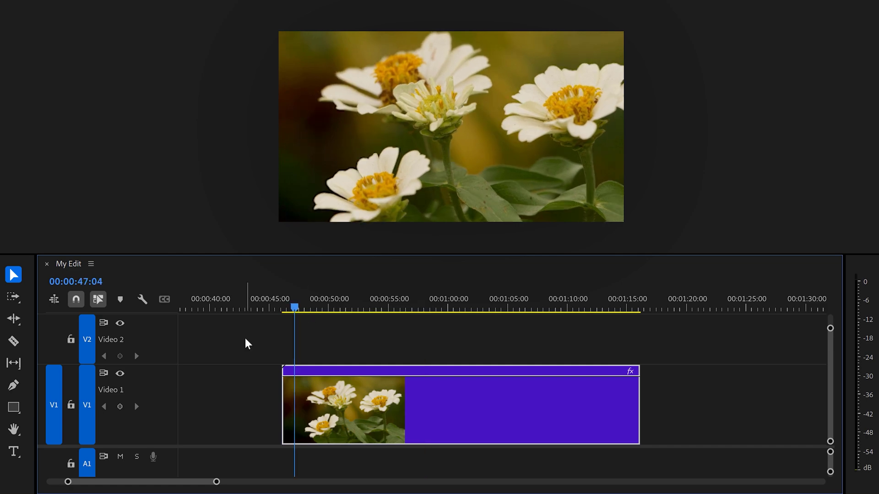
key("space")
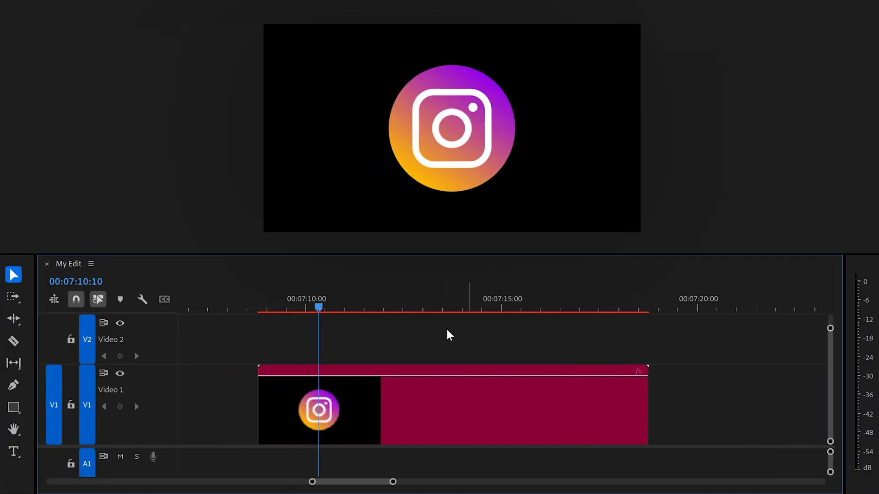
Render and Replace the Instagram clip, then Restore Unrendered to recover its After Effects composition
right_click(420, 405)
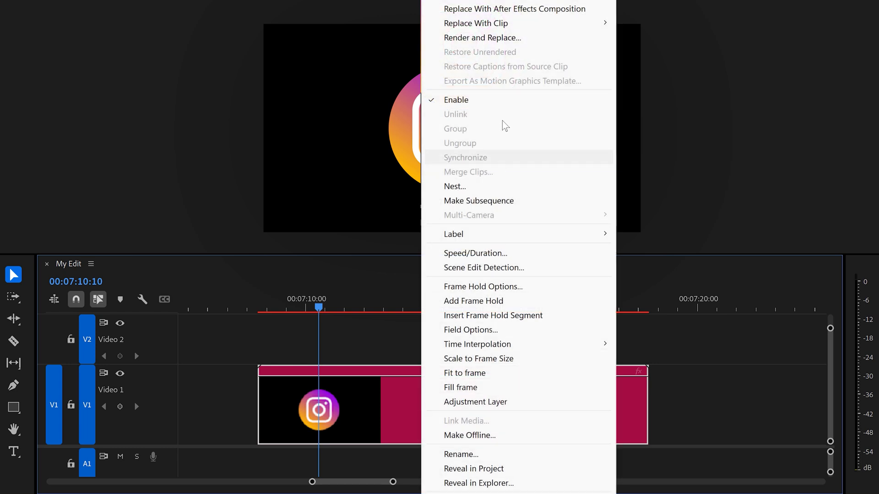
left_click(508, 38)
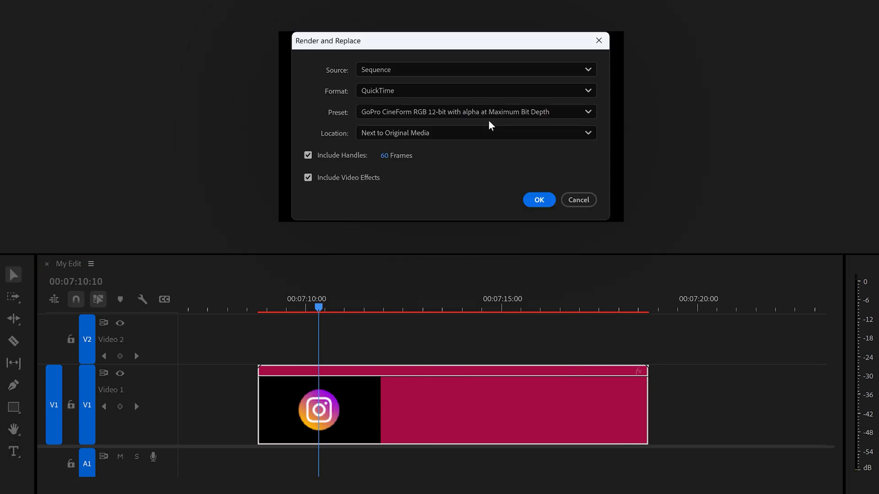
left_click(539, 200)
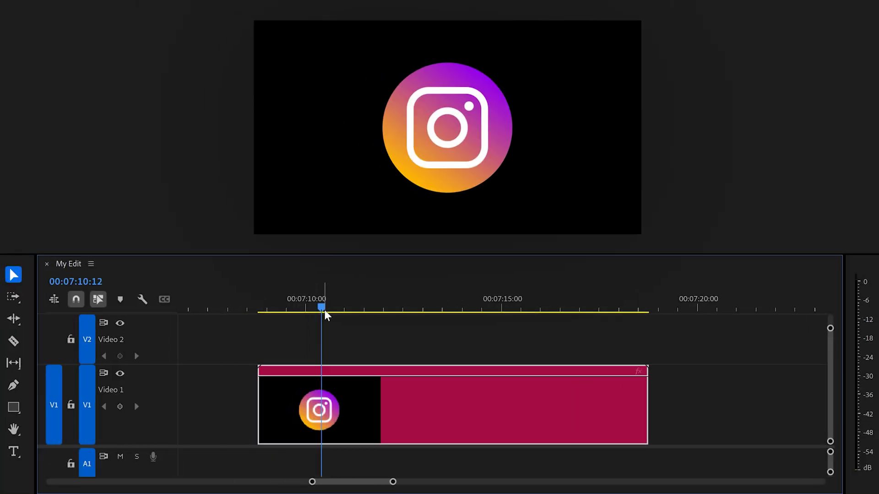
right_click(374, 405)
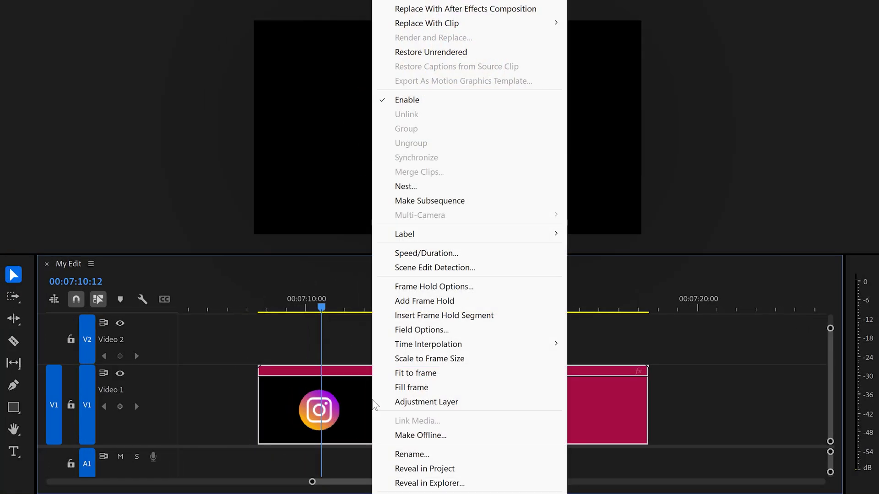
left_click(465, 8)
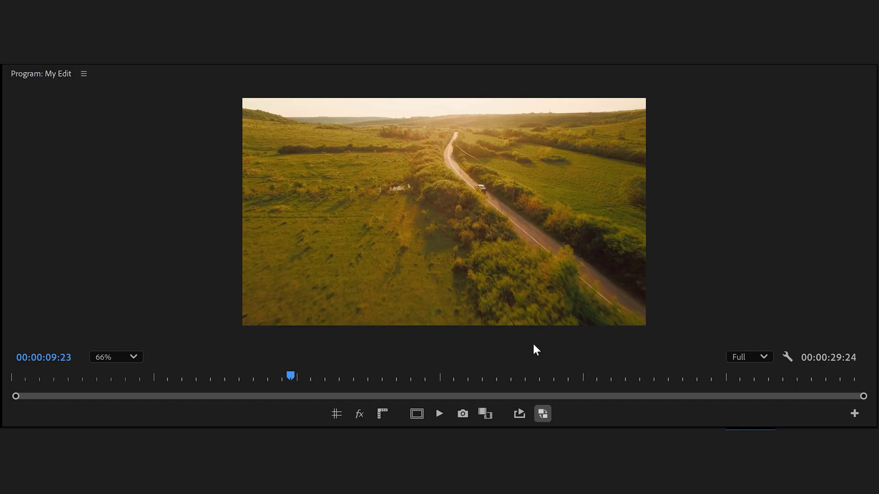
Lower the Program monitor playback resolution from Full to 1/4
left_click(748, 359)
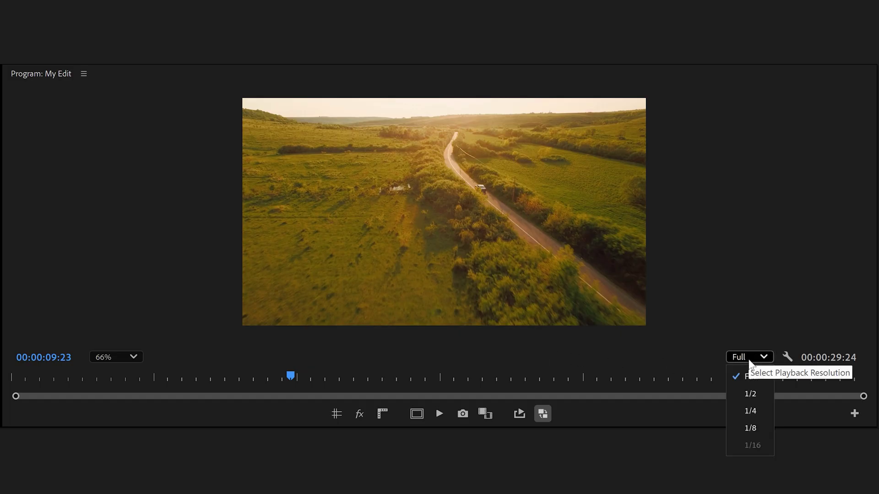
left_click(758, 409)
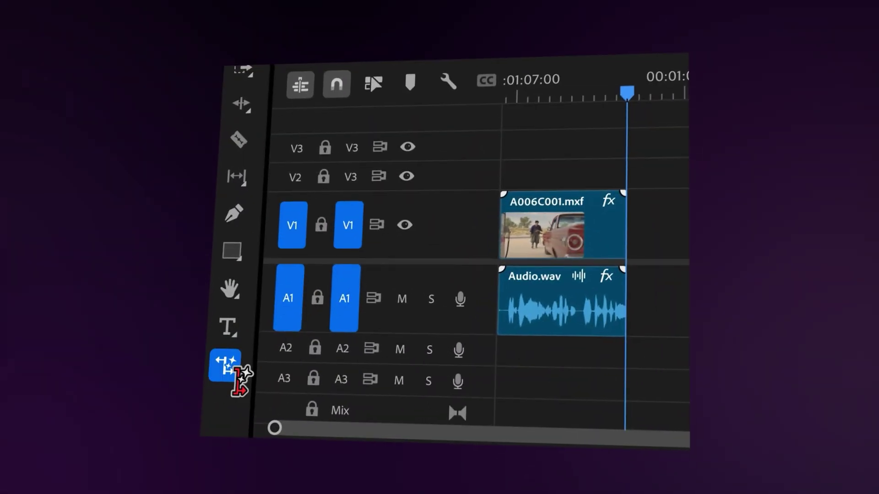
Extend A006C001.mxf and Audio.wav past their ends with Generative Extend AI footage
left_click_drag(624, 228, 824, 224)
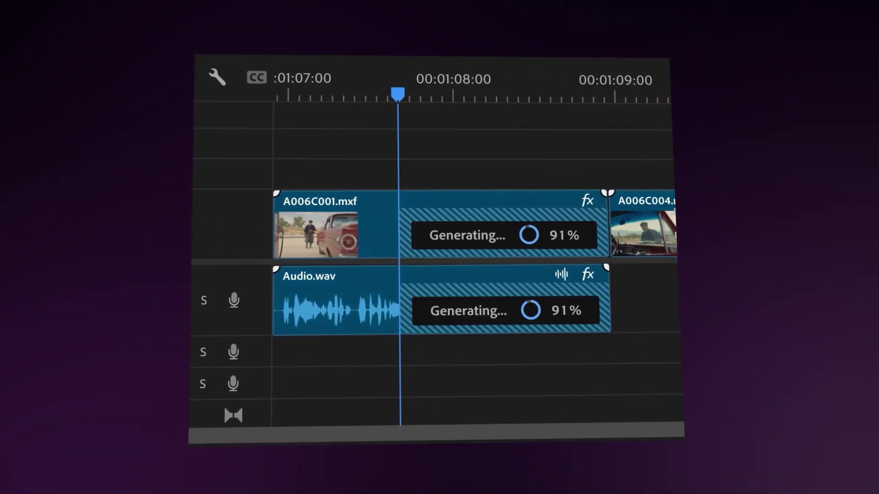